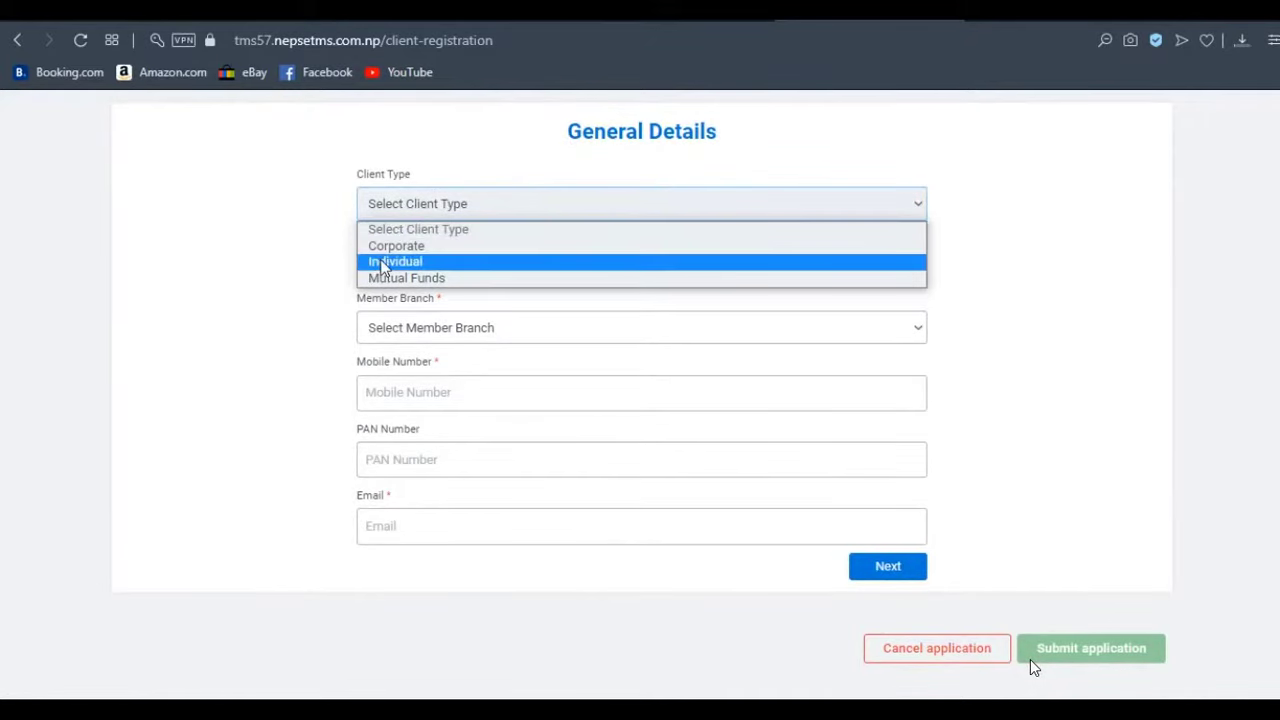
Step: Set the client type to Individual and the member branch to Kathmandu in the General Details form
left_click(211, 257)
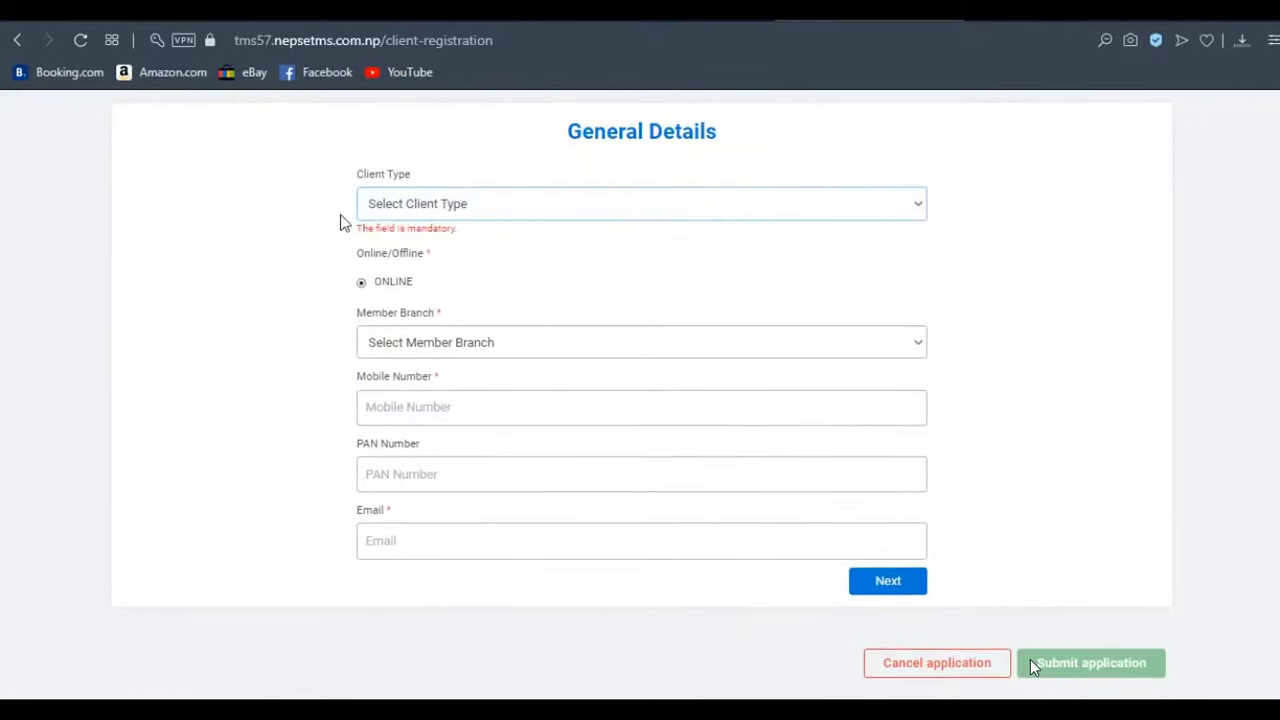
left_click(400, 210)
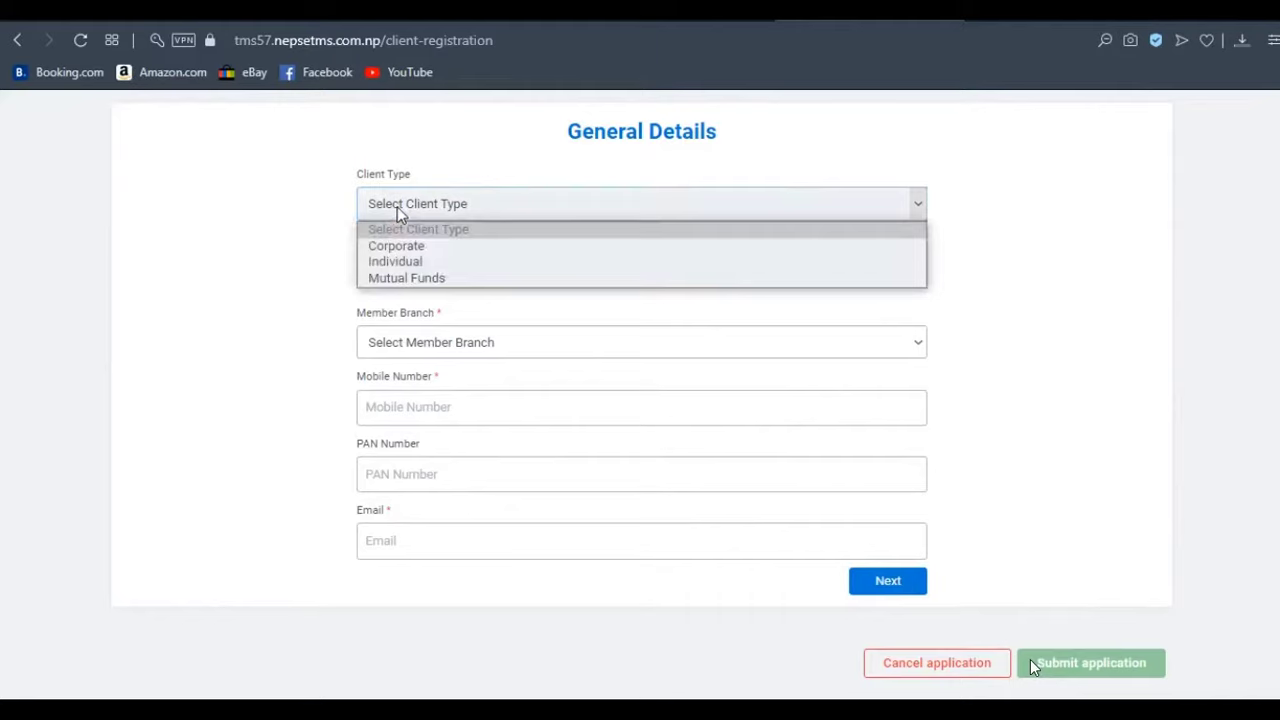
left_click(387, 261)
left_click(258, 255)
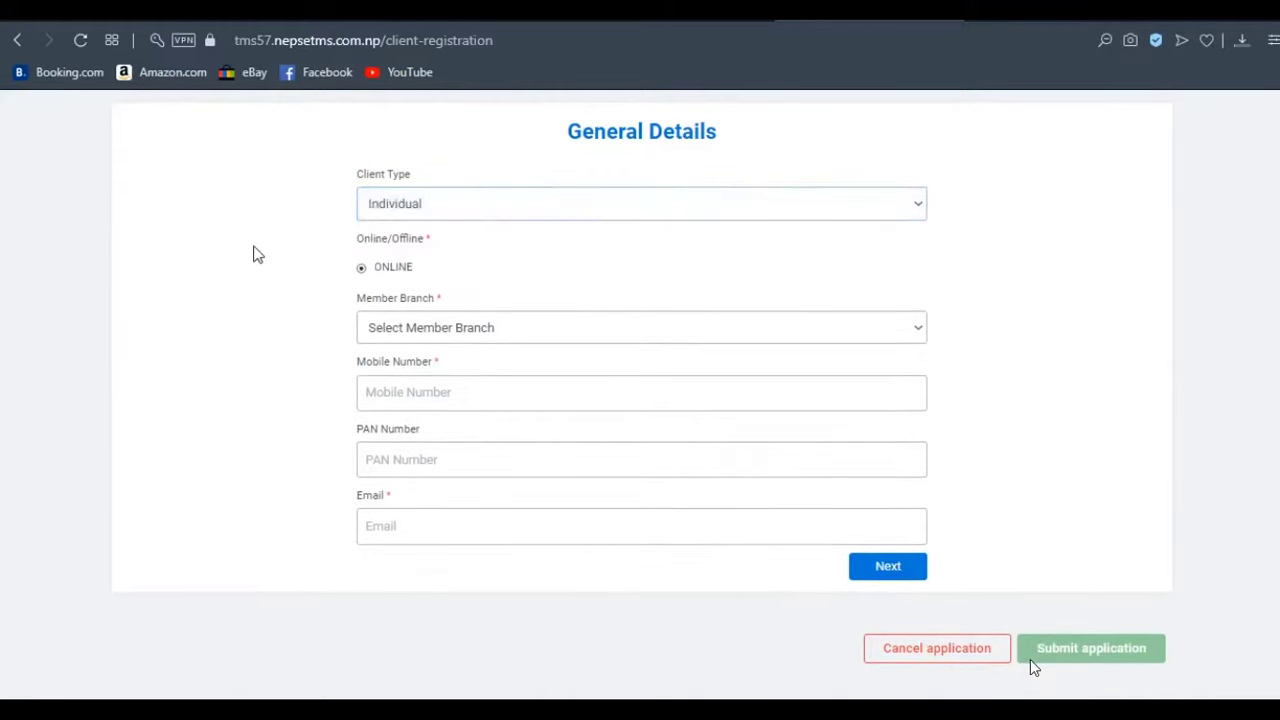
left_click(436, 326)
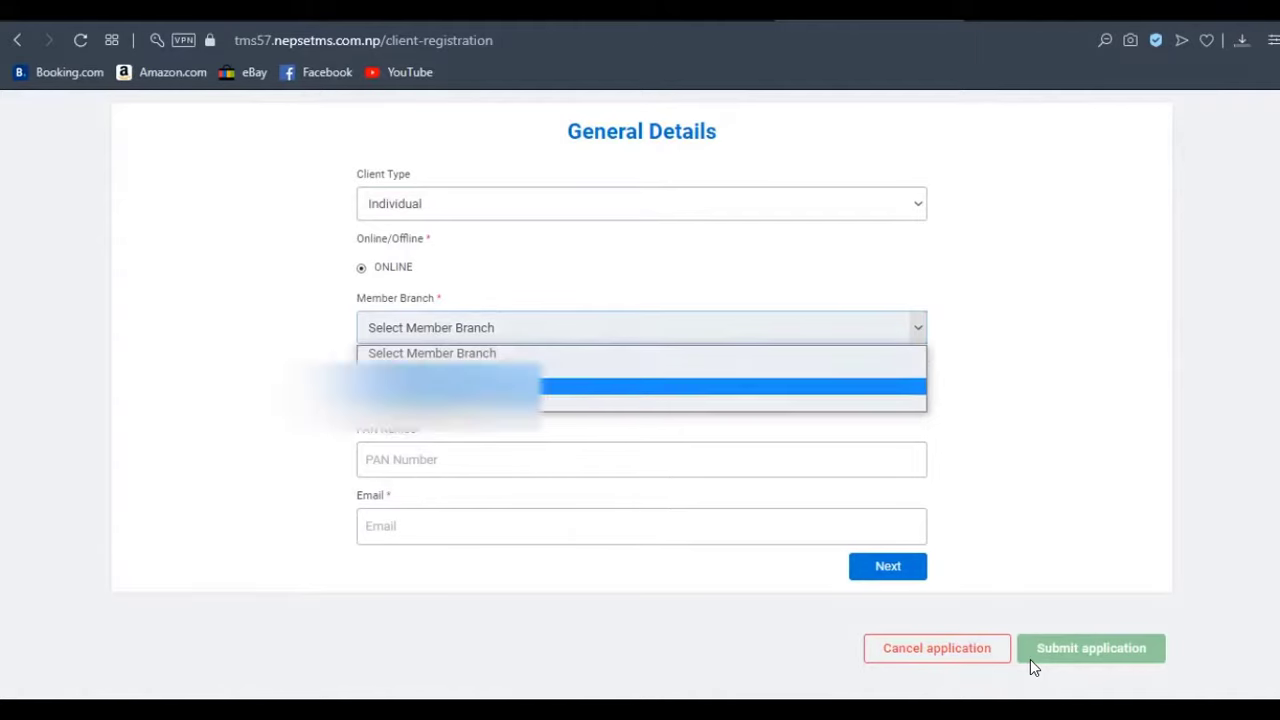
left_click(407, 401)
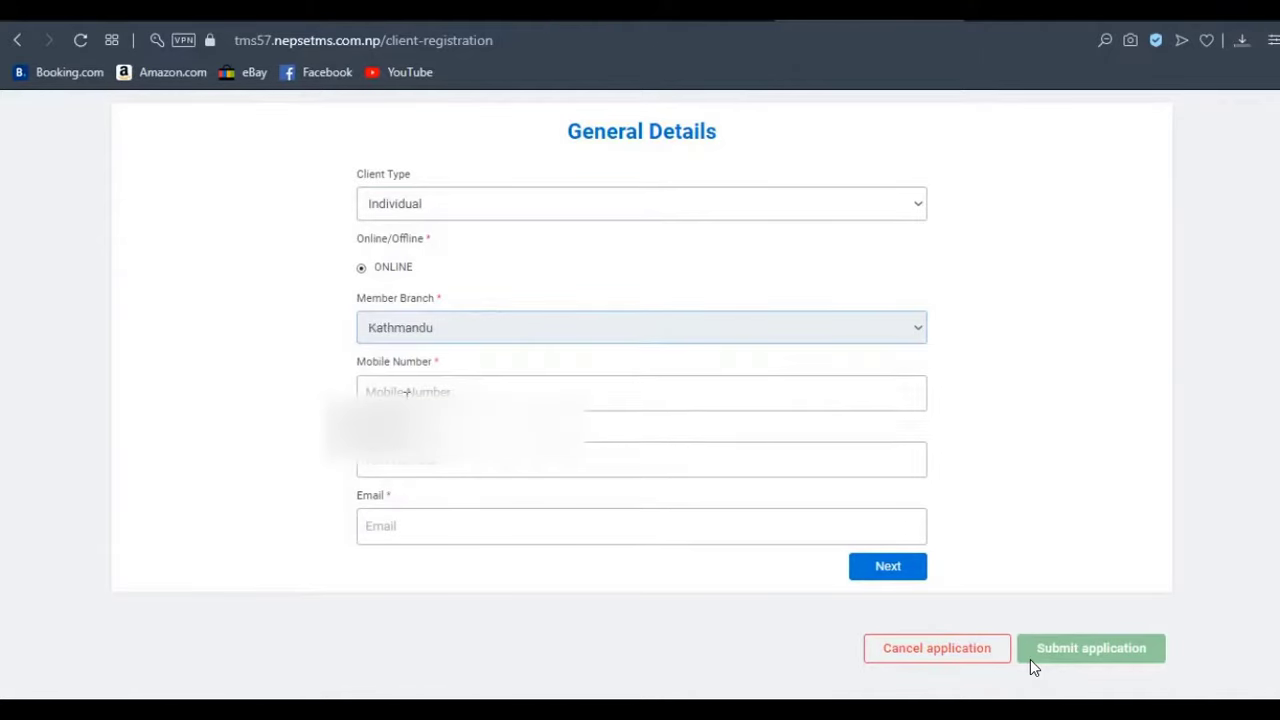
left_click(407, 392)
left_click(256, 409)
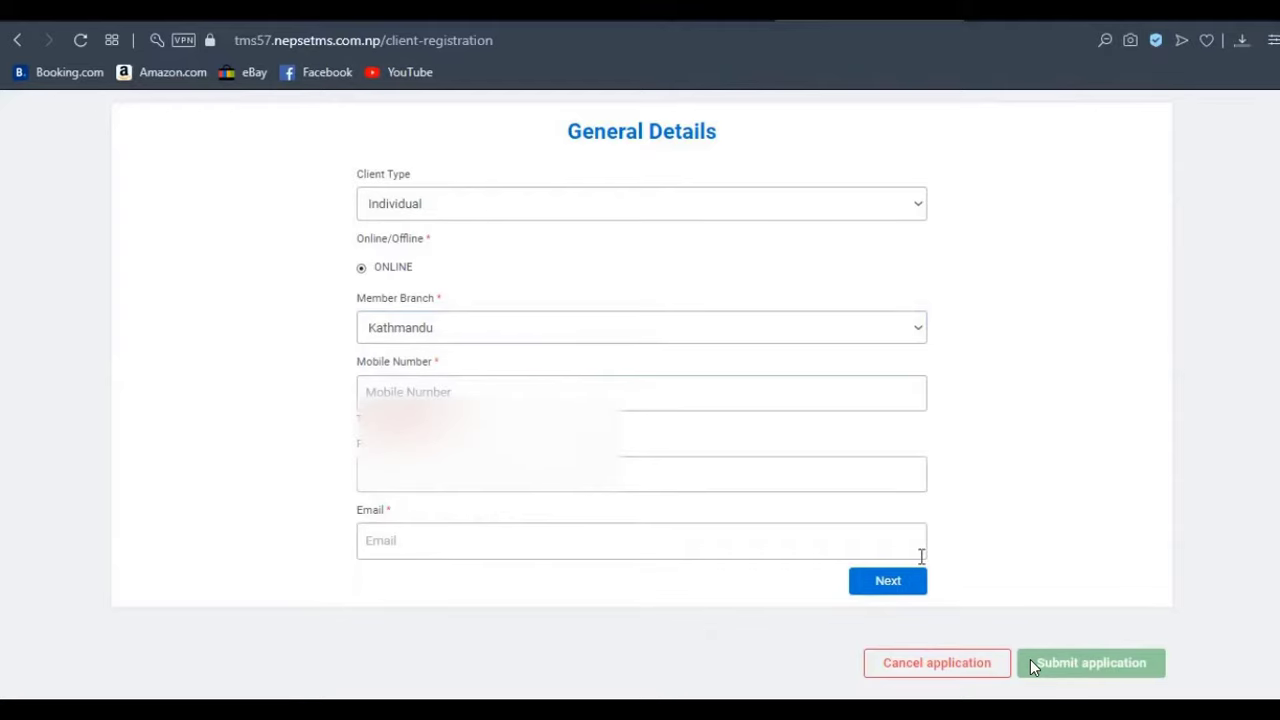
Step: Open the Individual Details section, answer No to whether the applicant is a minor, and set the marital status to Unmarried
scroll(1031, 666, "up", 2)
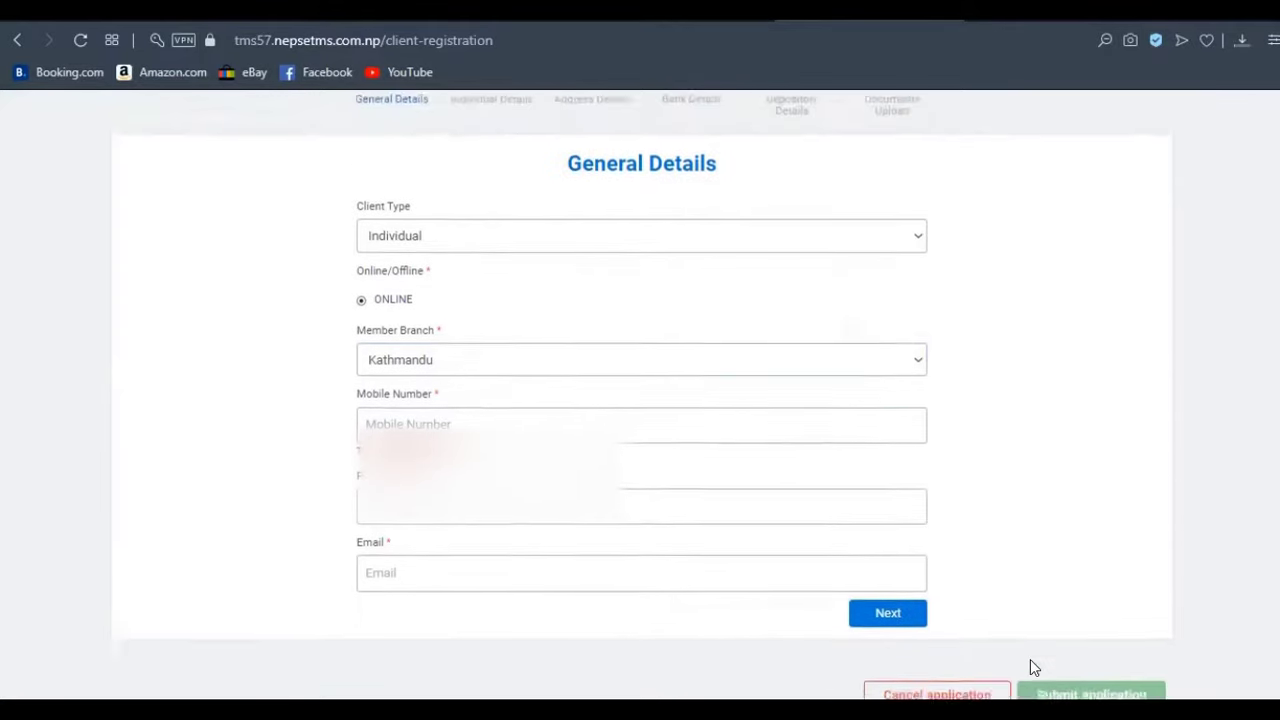
scroll(1034, 668, "up", 2)
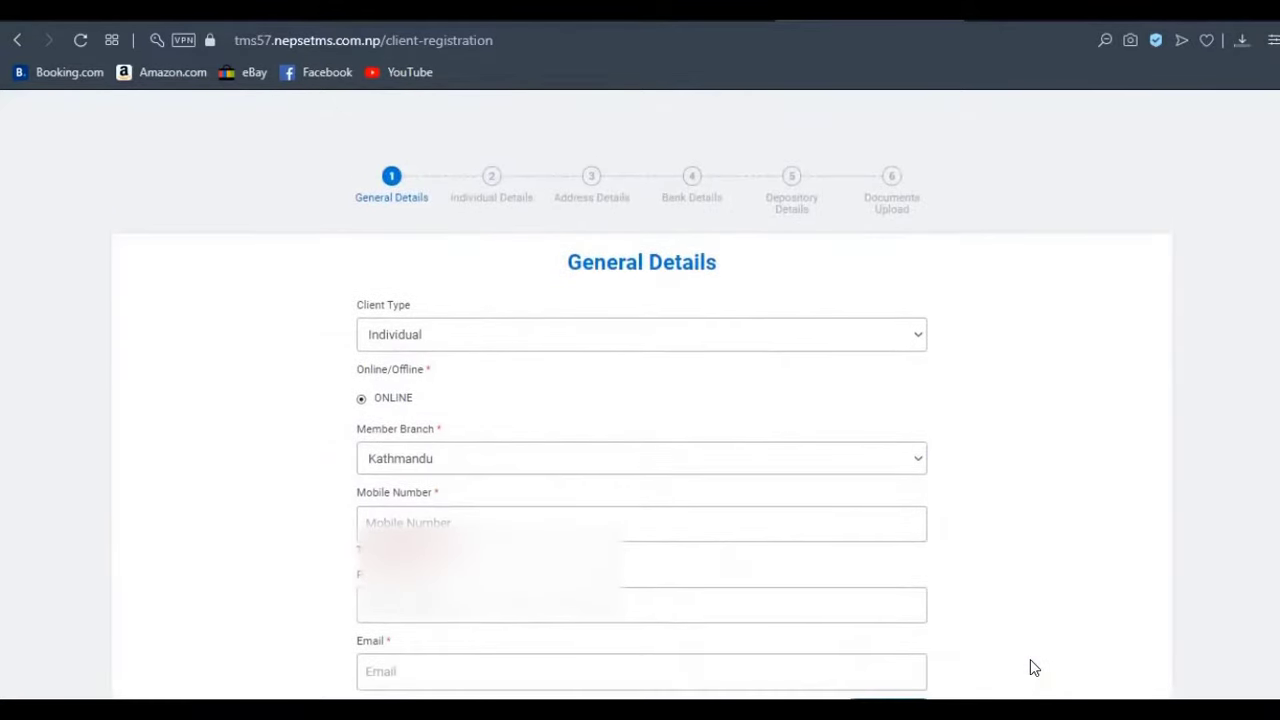
left_click(491, 178)
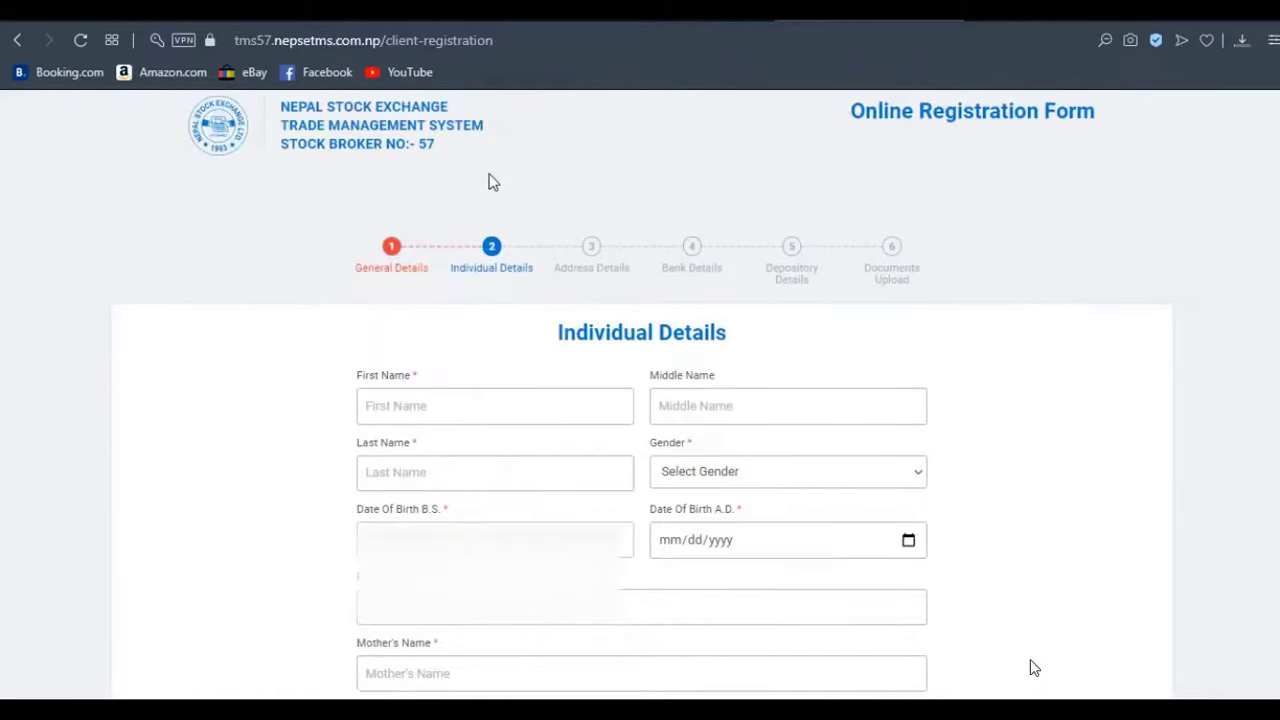
scroll(1034, 668, "down", 2)
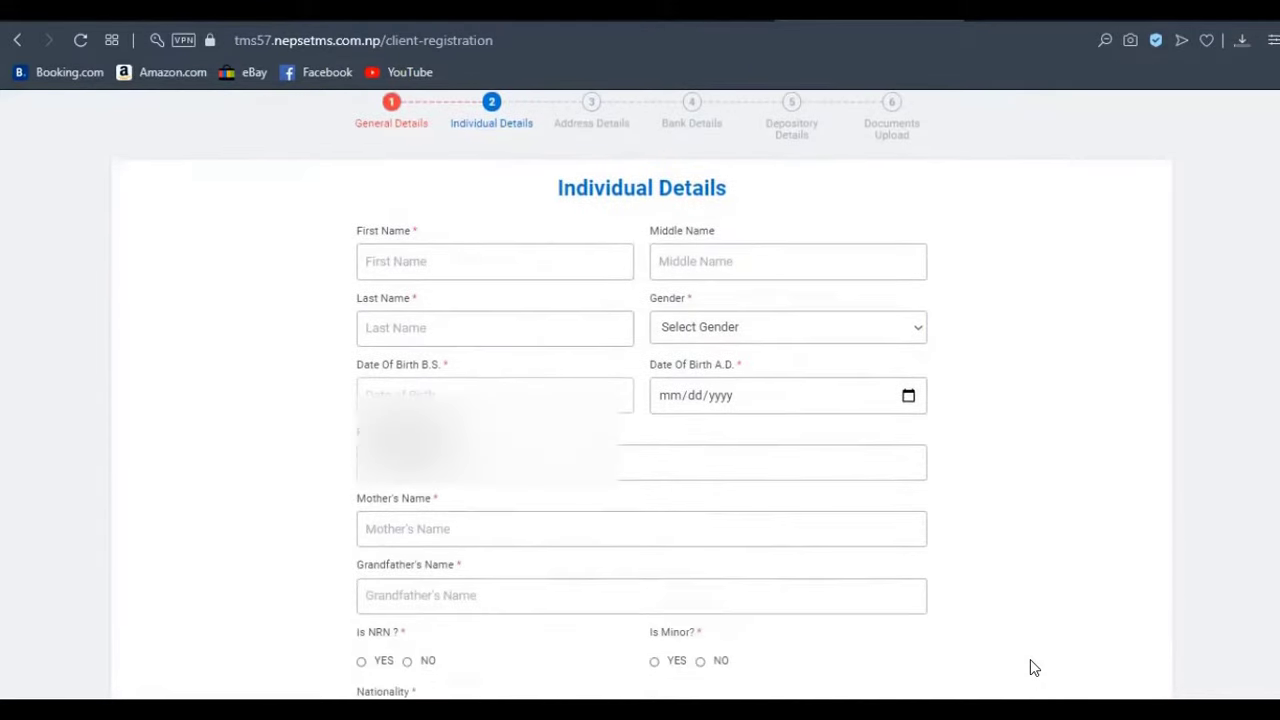
scroll(1034, 668, "down", 1)
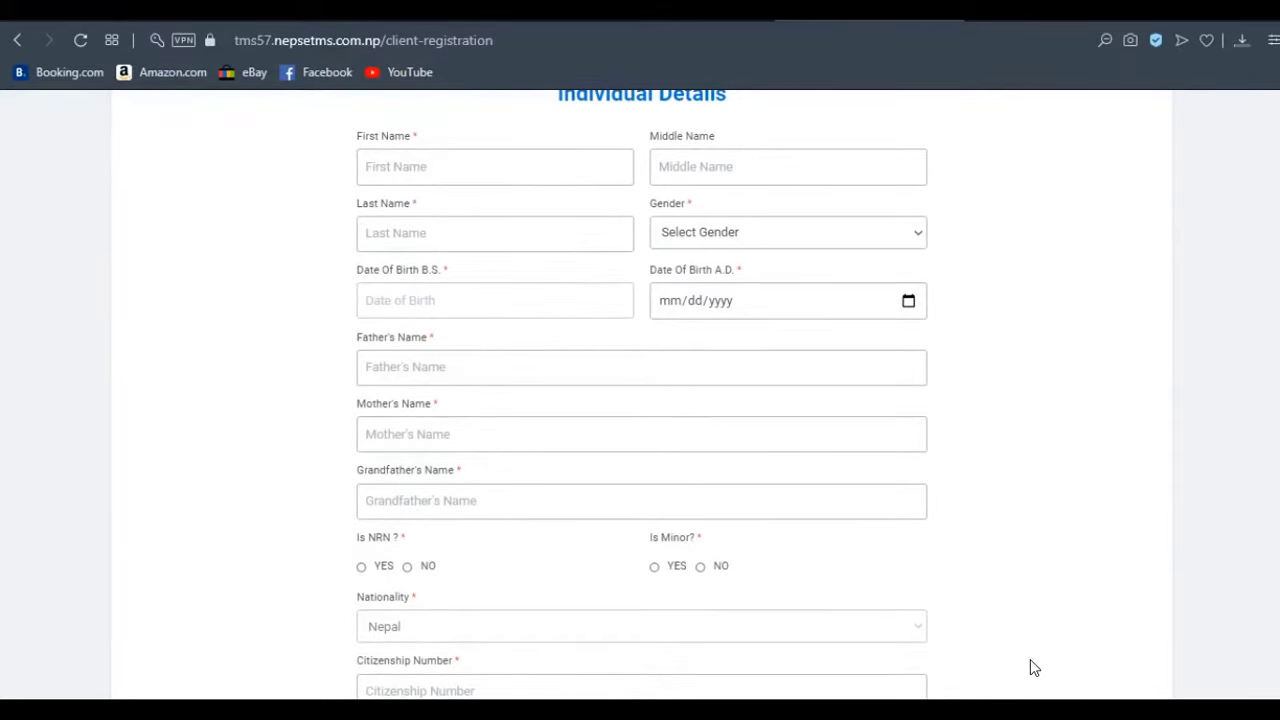
scroll(1034, 668, "down", 3)
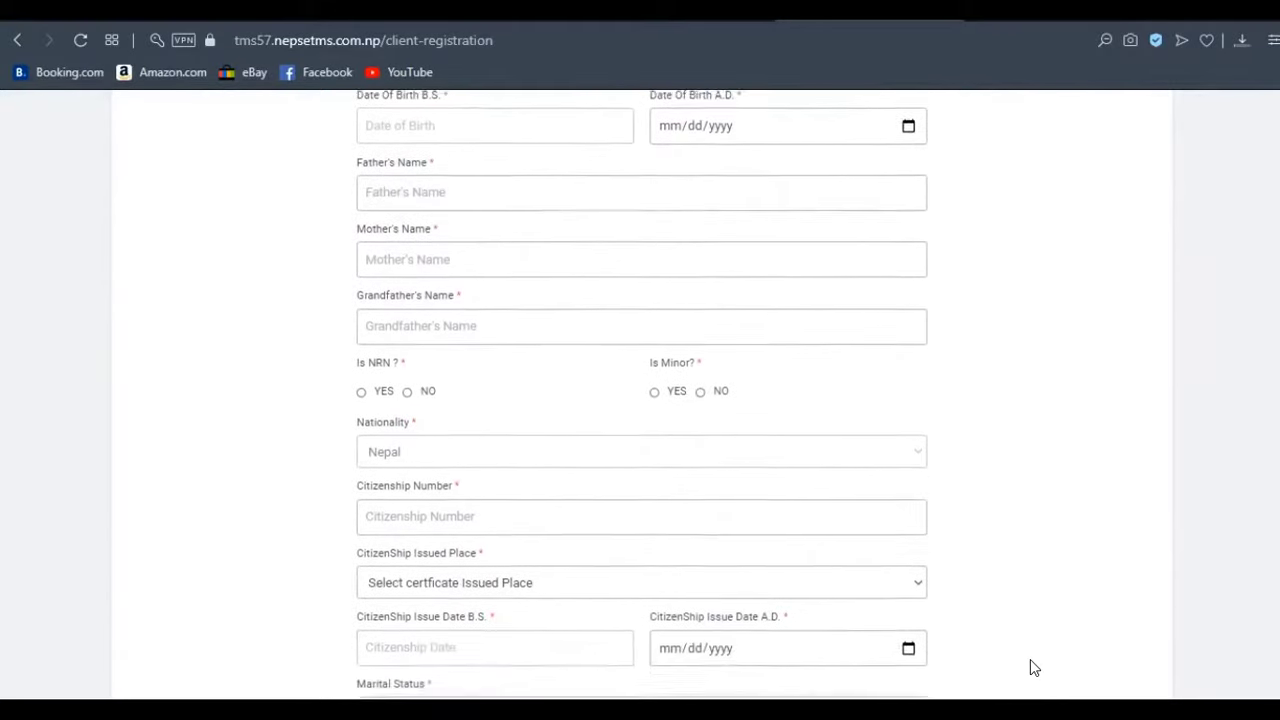
scroll(1034, 668, "down", 2)
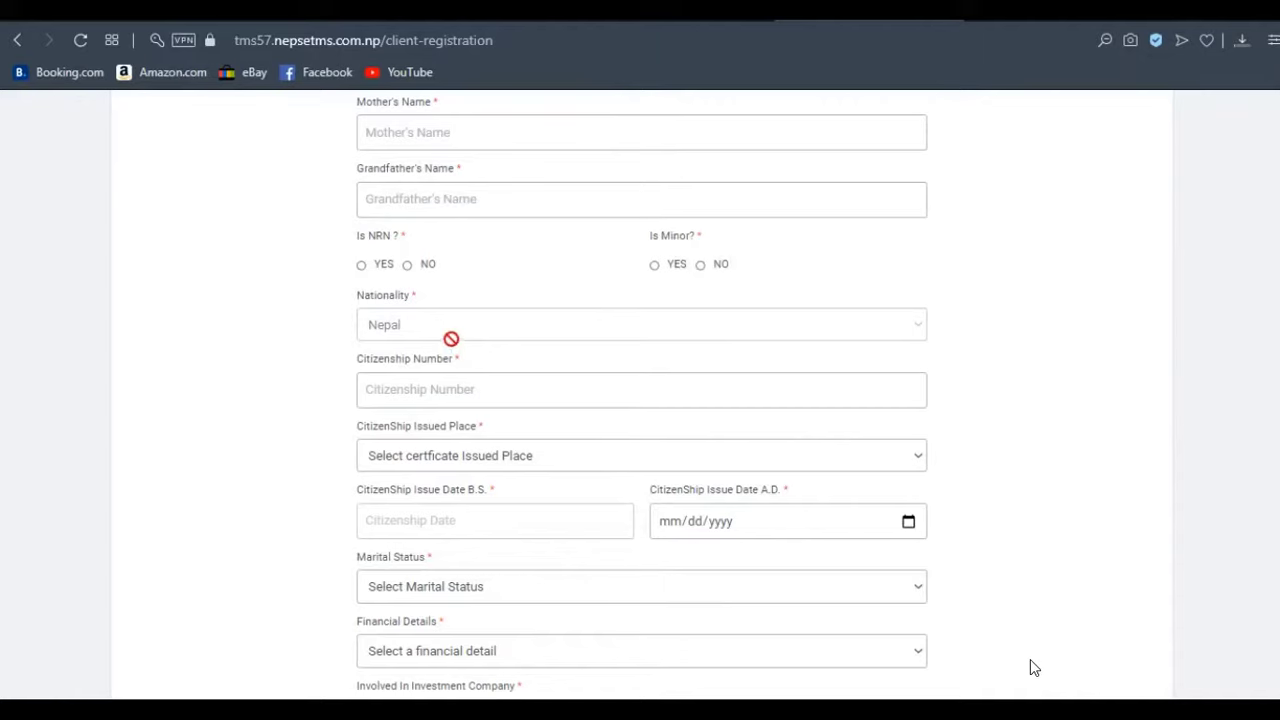
left_click(654, 265)
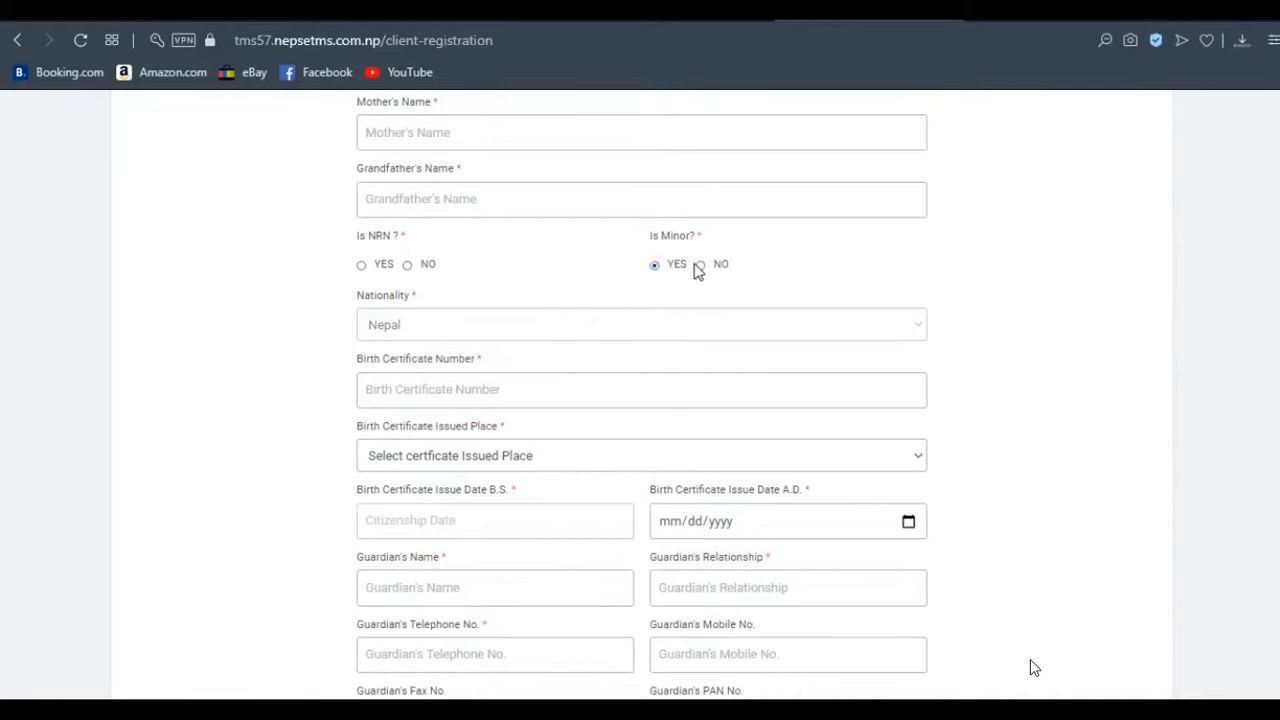
left_click(701, 265)
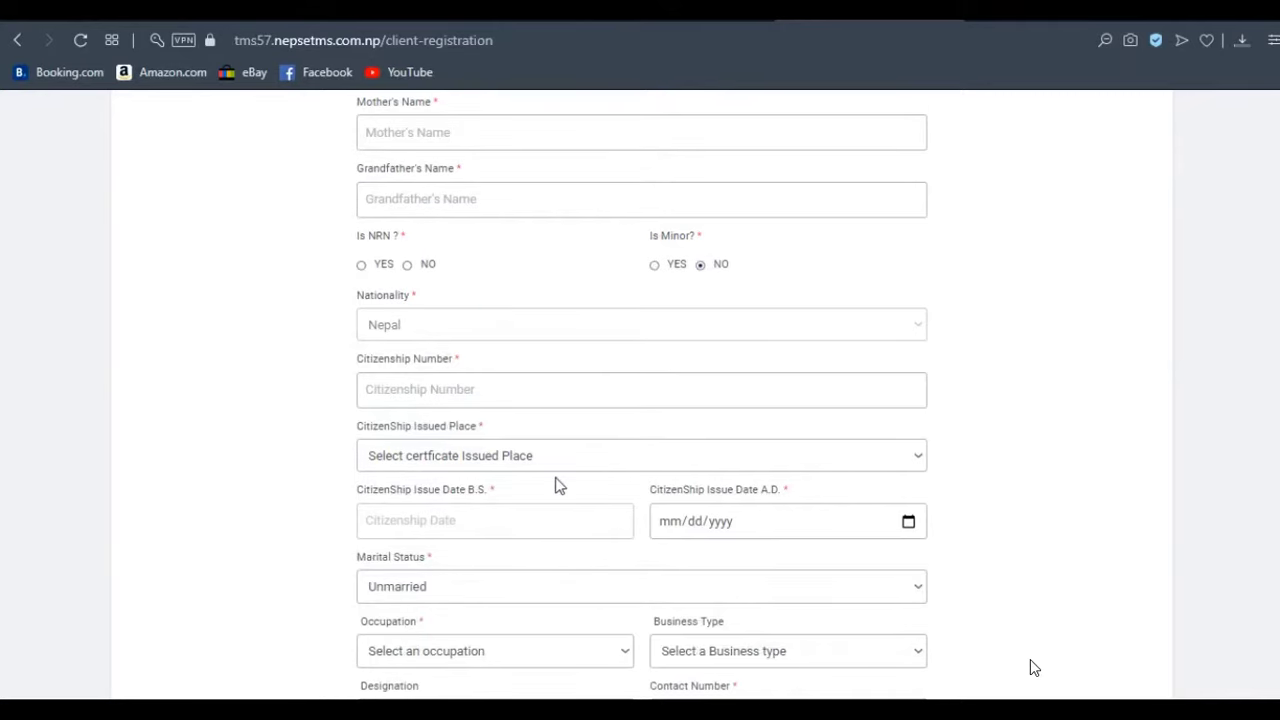
Step: Review the remaining Individual Details fields, from citizenship and occupation to the available Financial Details ranges
scroll(1034, 668, "down", 3)
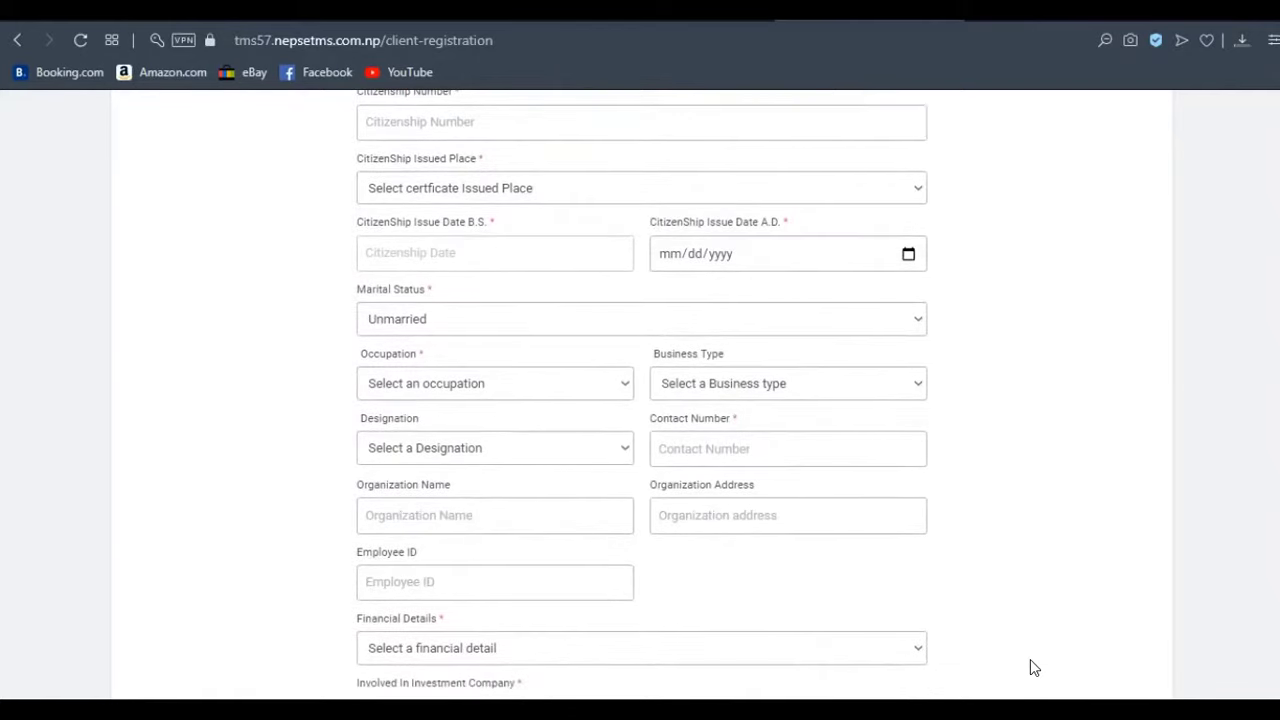
scroll(1034, 668, "down", 1)
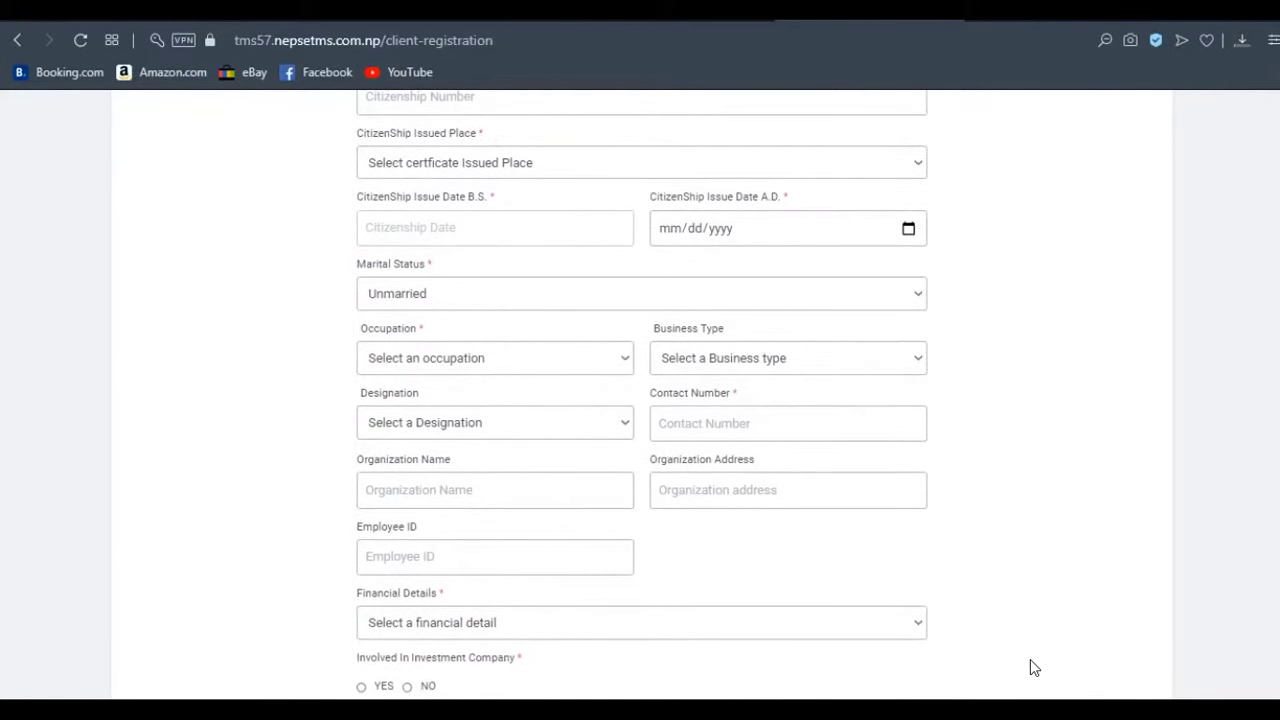
scroll(1034, 668, "down", 1)
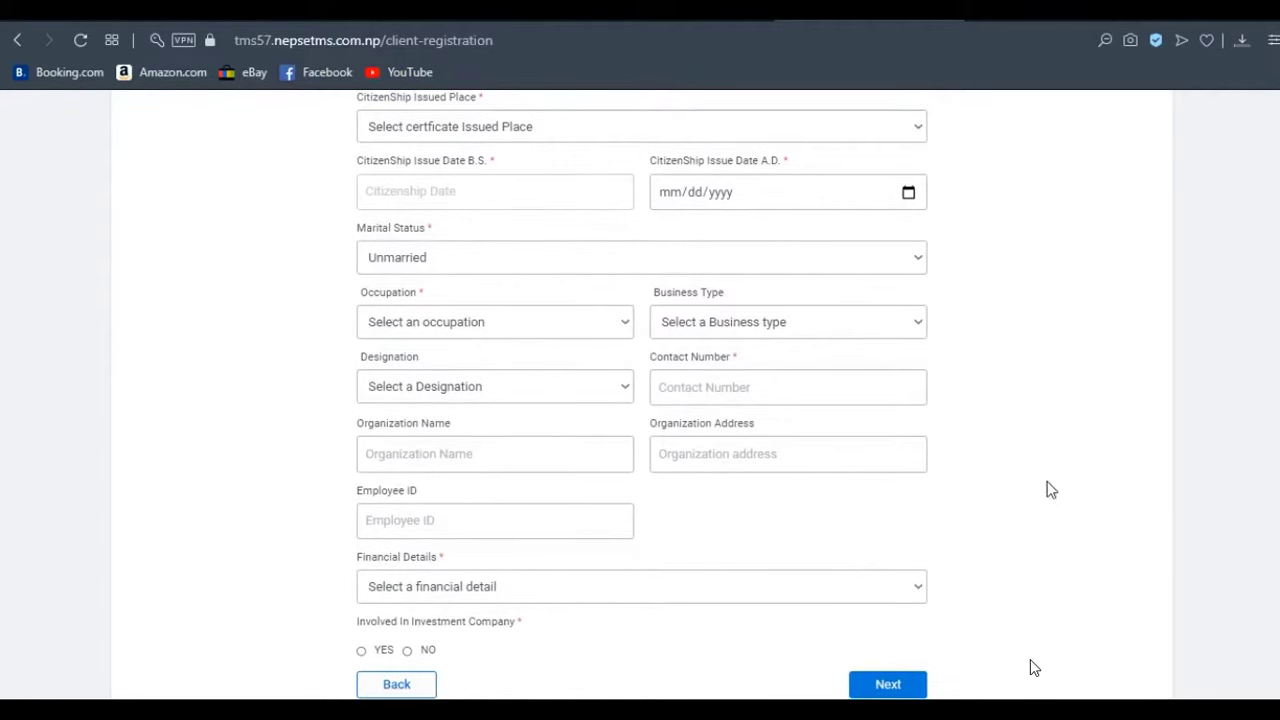
scroll(1034, 668, "down", 3)
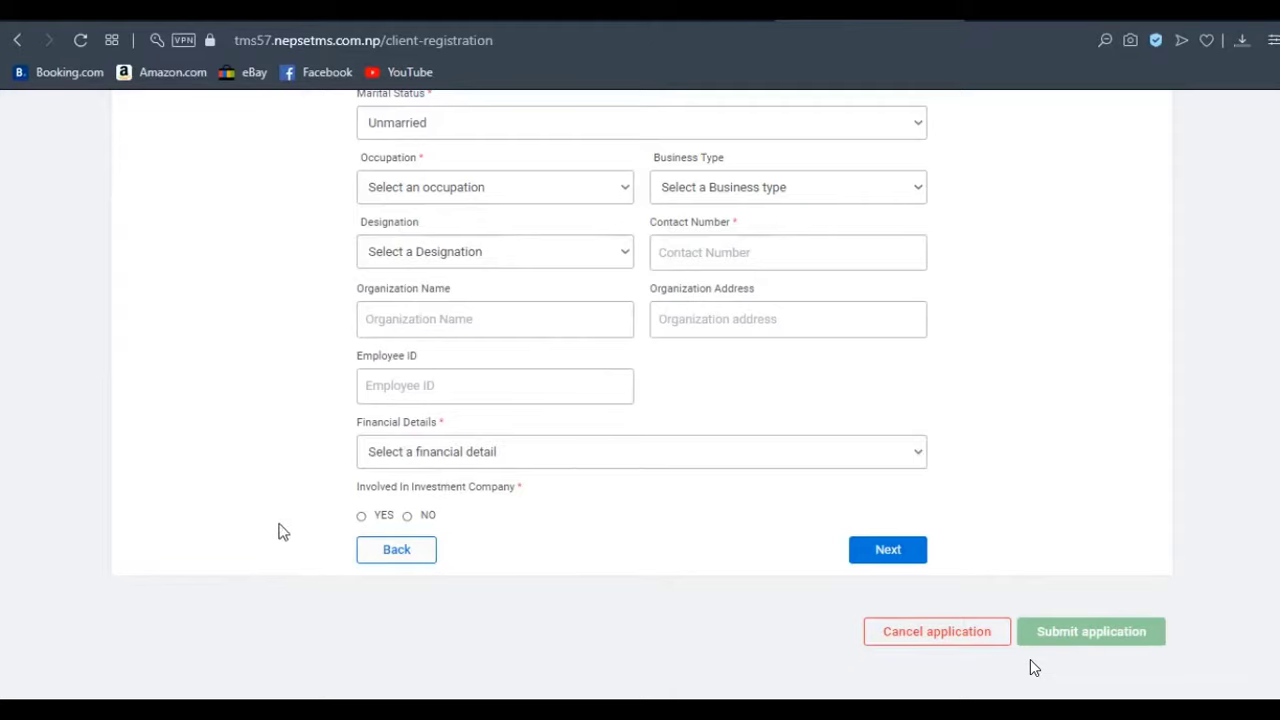
left_click(418, 452)
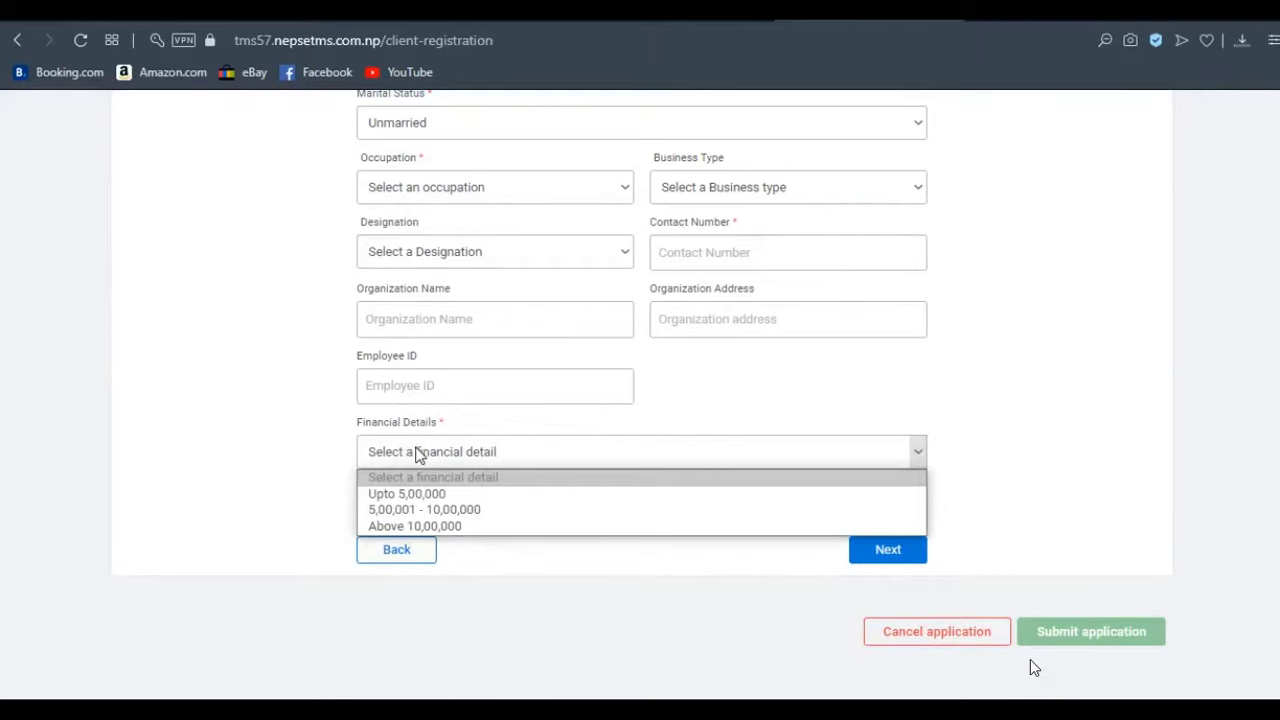
left_click(416, 450)
left_click(416, 450)
left_click(418, 452)
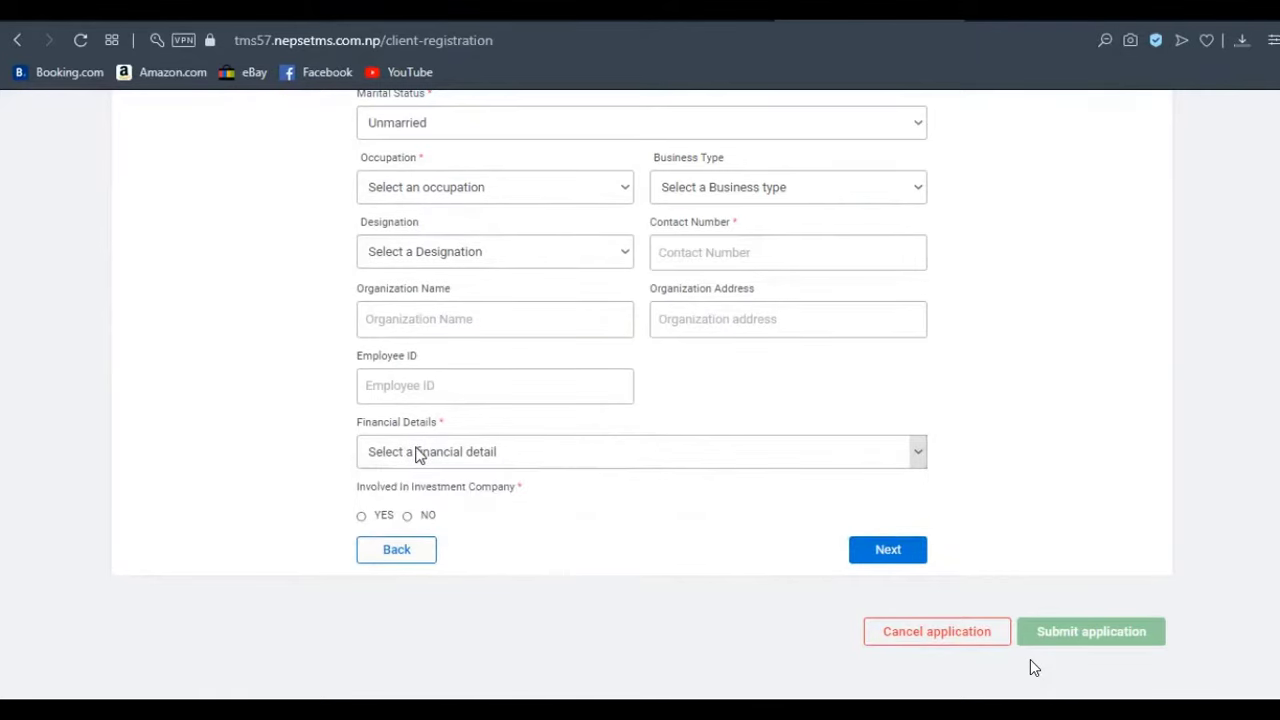
Step: Open the Address Details section and review its address type, location and additional address fields
scroll(1035, 668, "up", 1)
scroll(1035, 668, "up", 7)
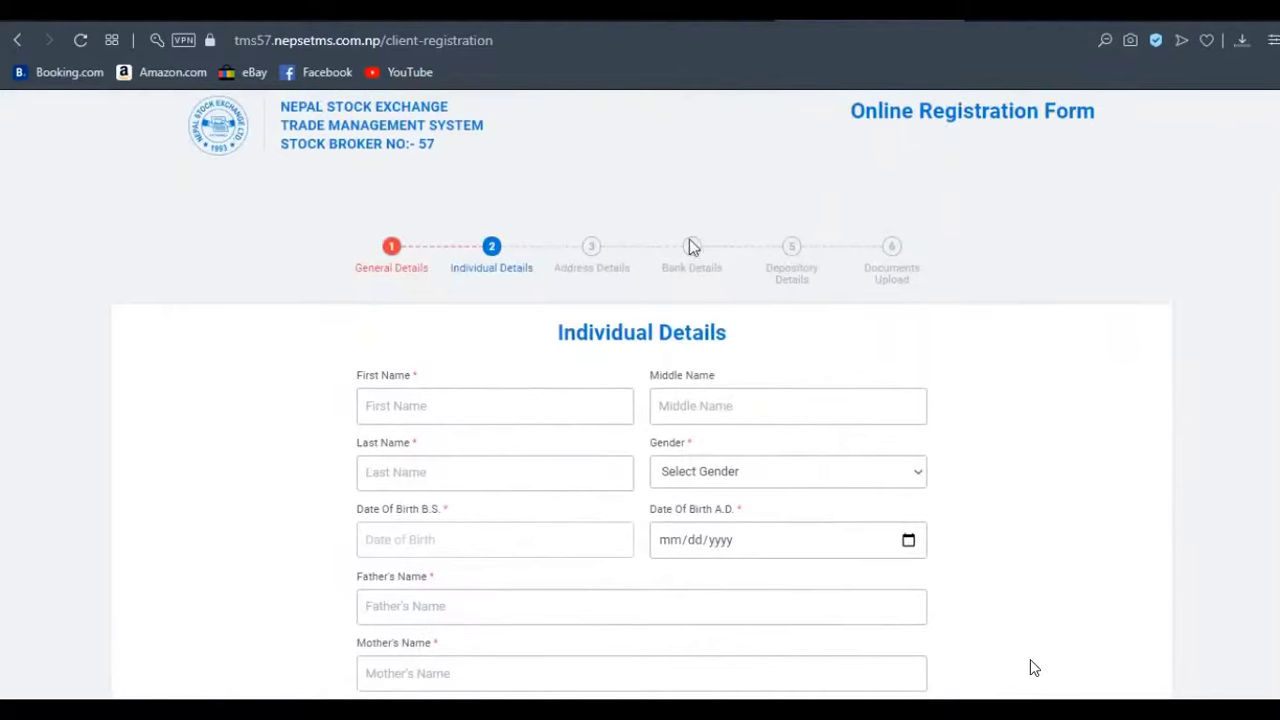
left_click(592, 250)
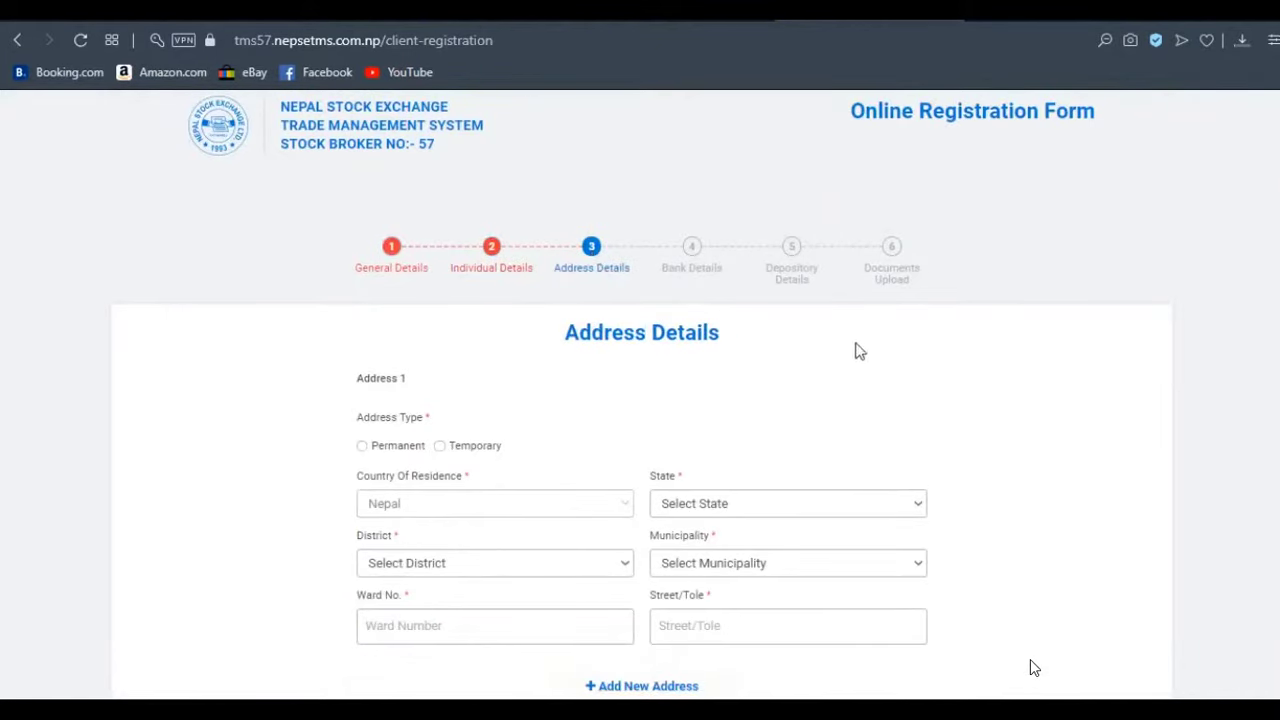
scroll(1035, 668, "down", 2)
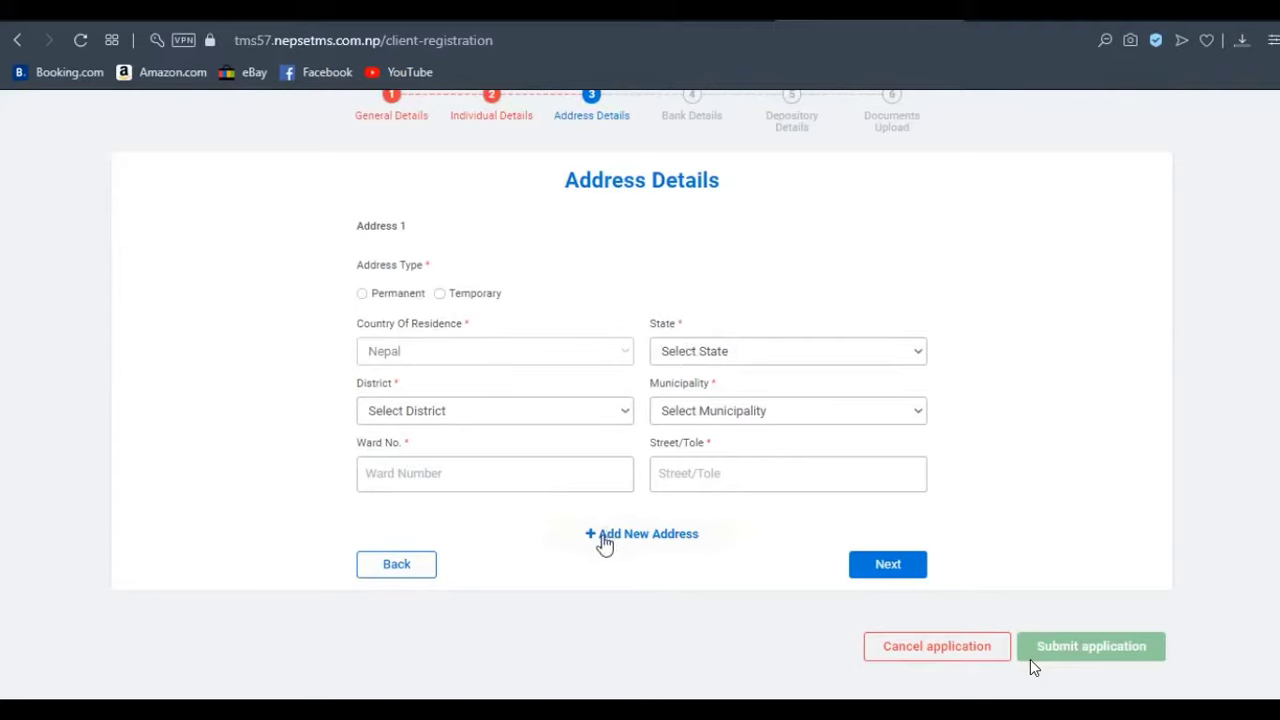
scroll(1033, 667, "up", 2)
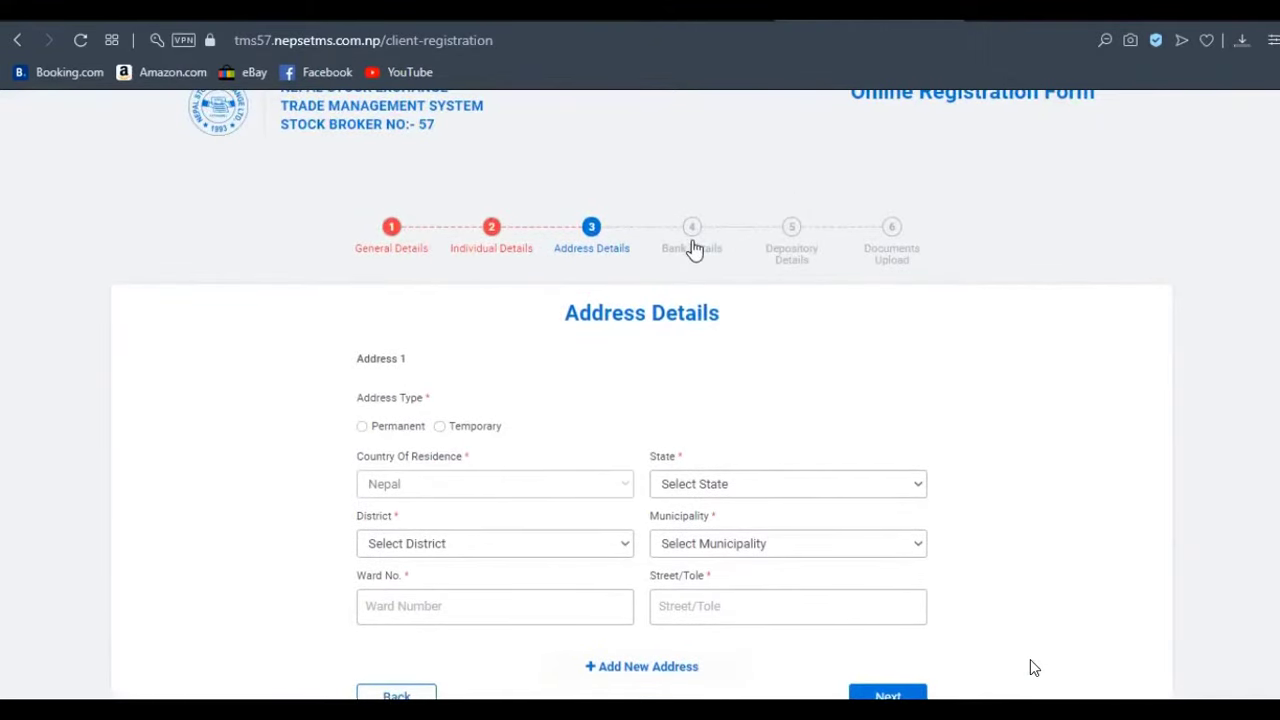
Step: Look through the Bank Details, Depository Details and Documents Upload sections of the registration form
left_click(692, 249)
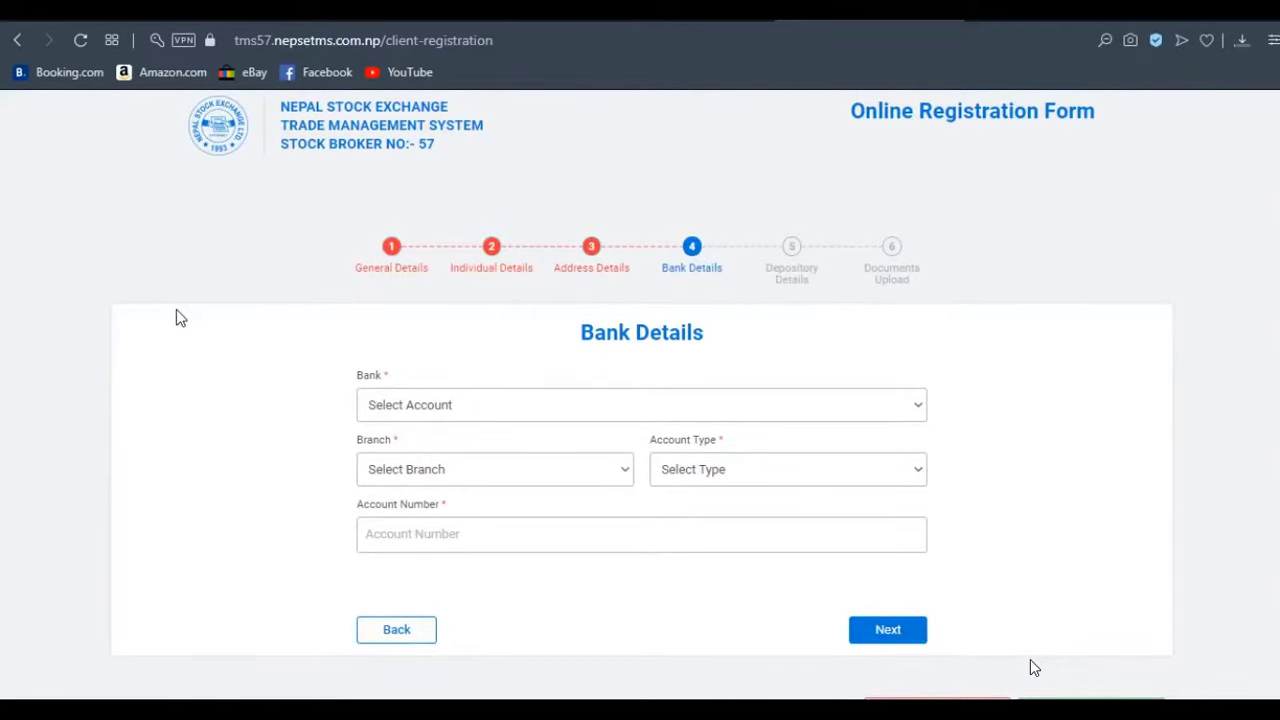
left_click(797, 260)
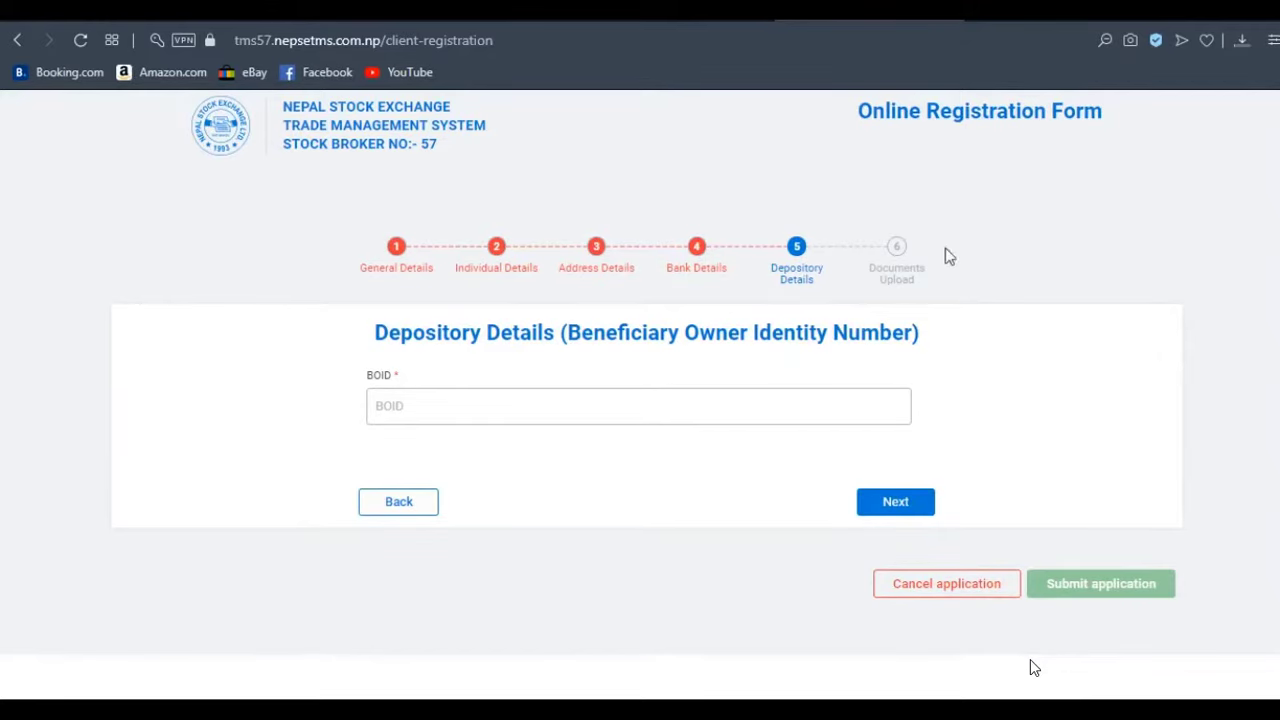
left_click(899, 252)
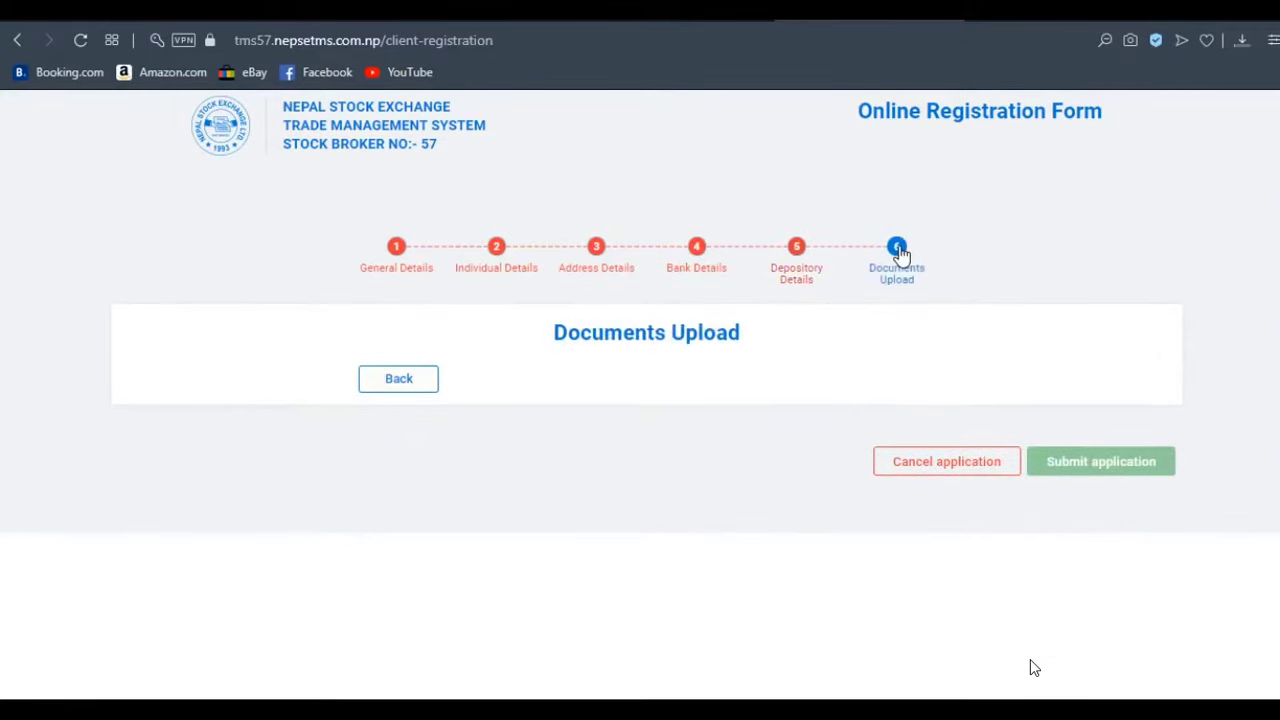
left_click(798, 252)
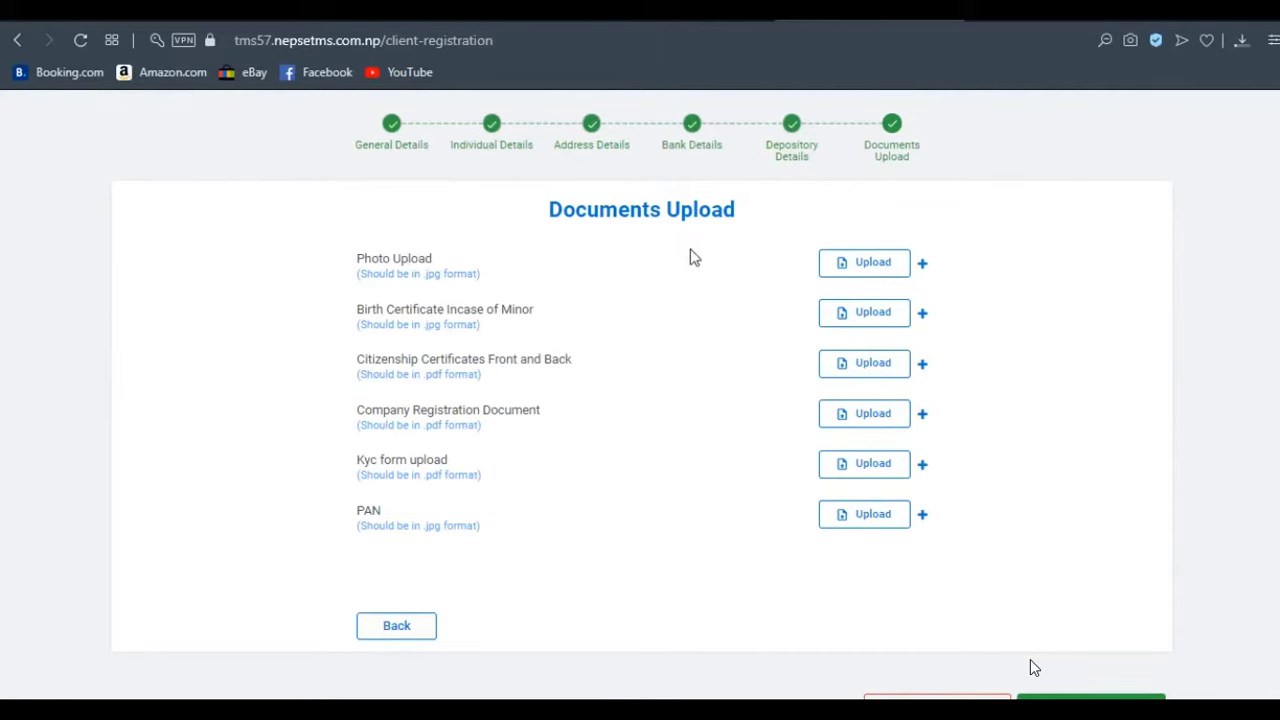
Step: Open the file chooser for the Photo Upload document and dismiss it without choosing a file
left_click(878, 265)
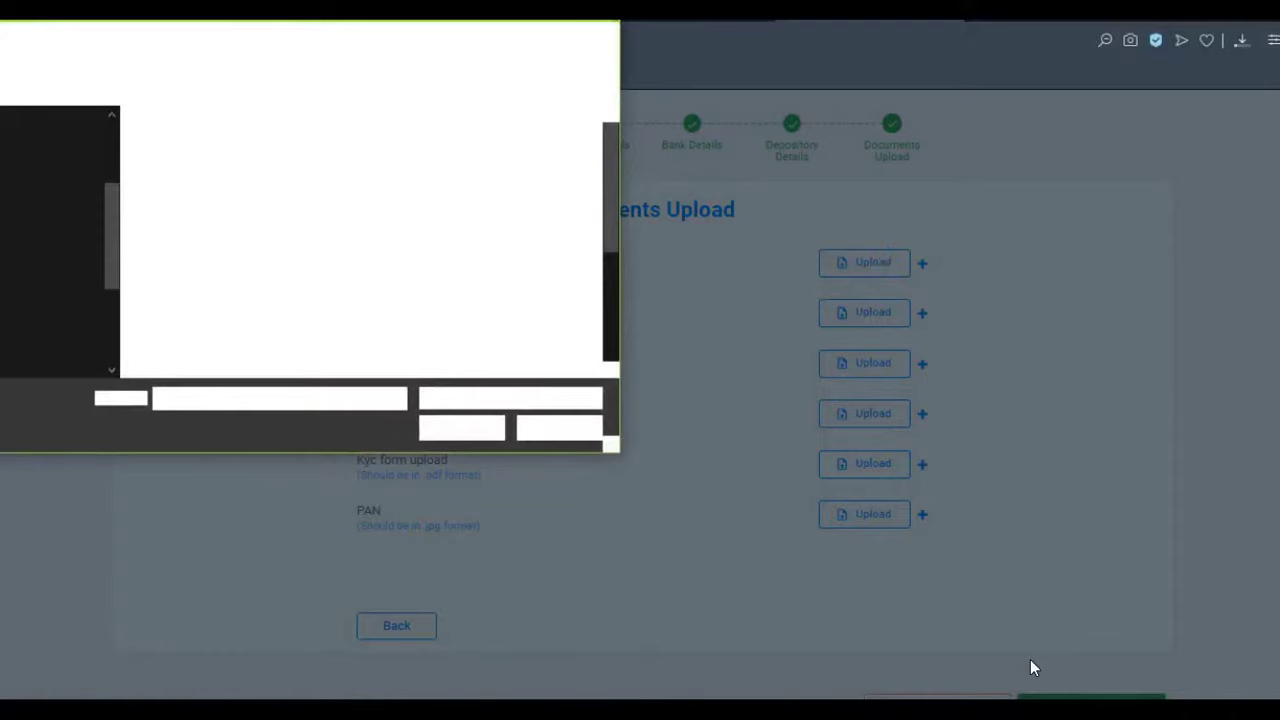
left_click(606, 32)
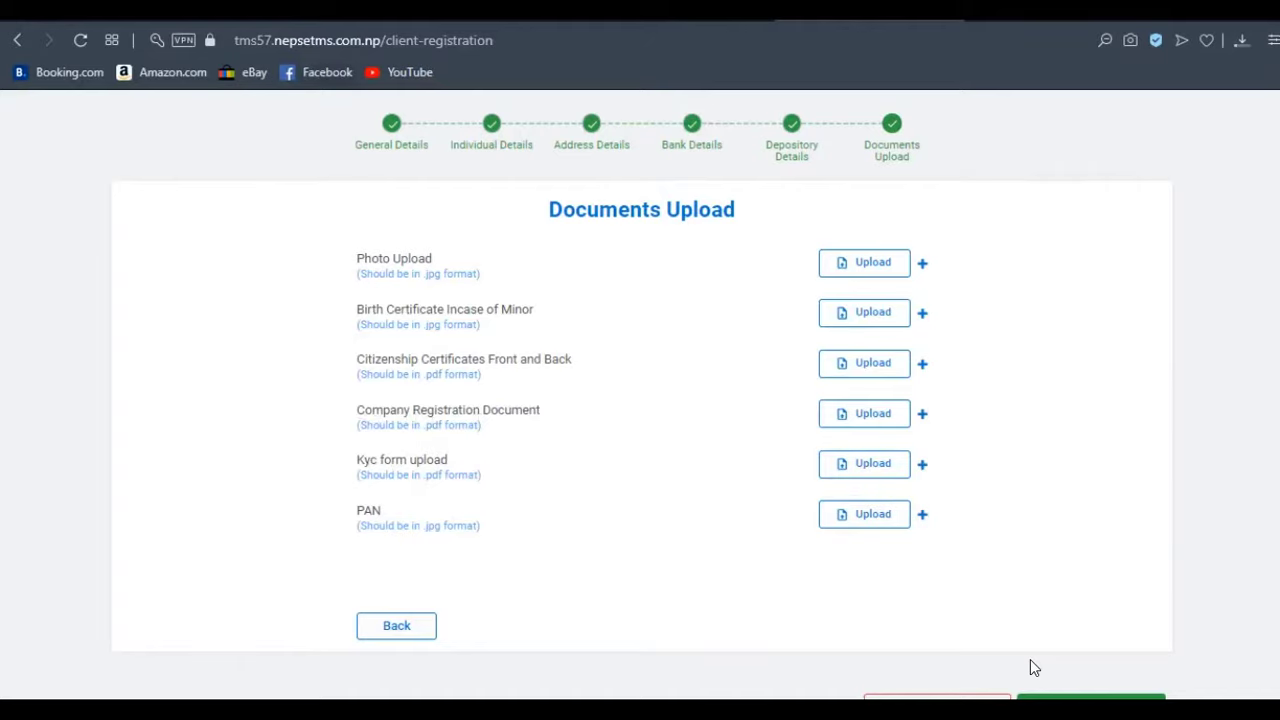
Step: Search the web for "aryatara" in a new browser tab
key("ctrl+t")
type("ar")
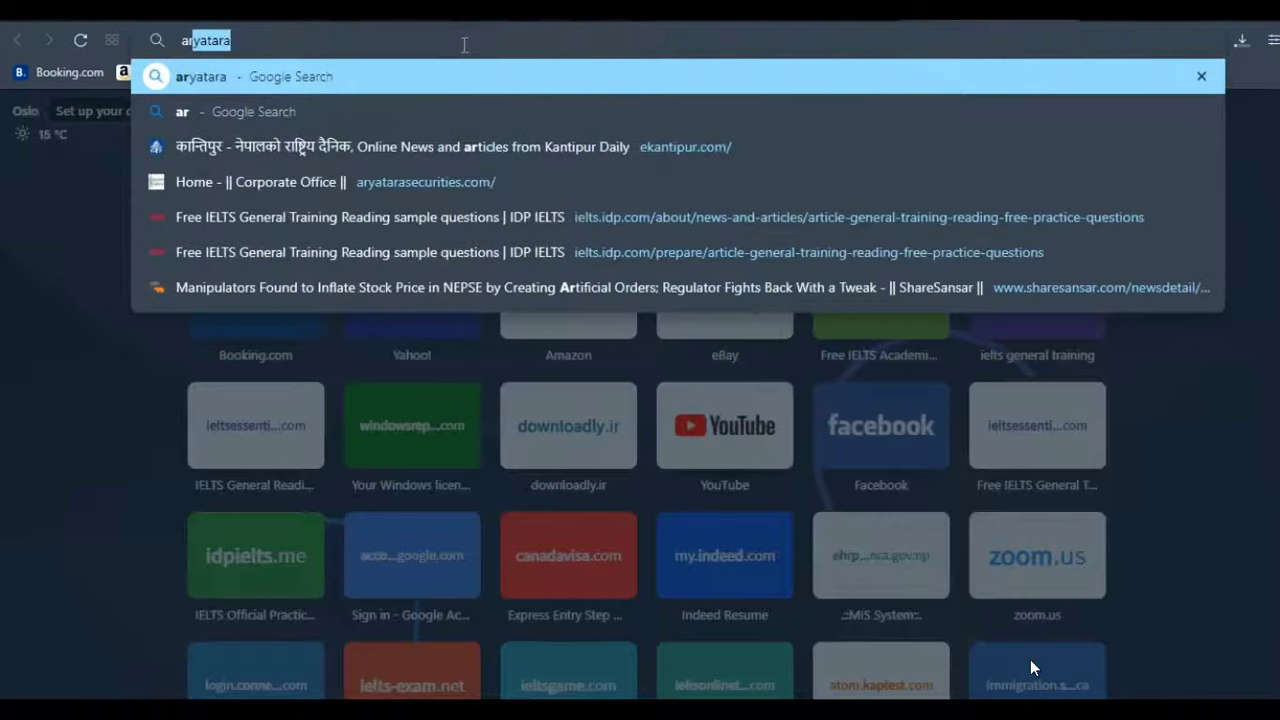
type("y")
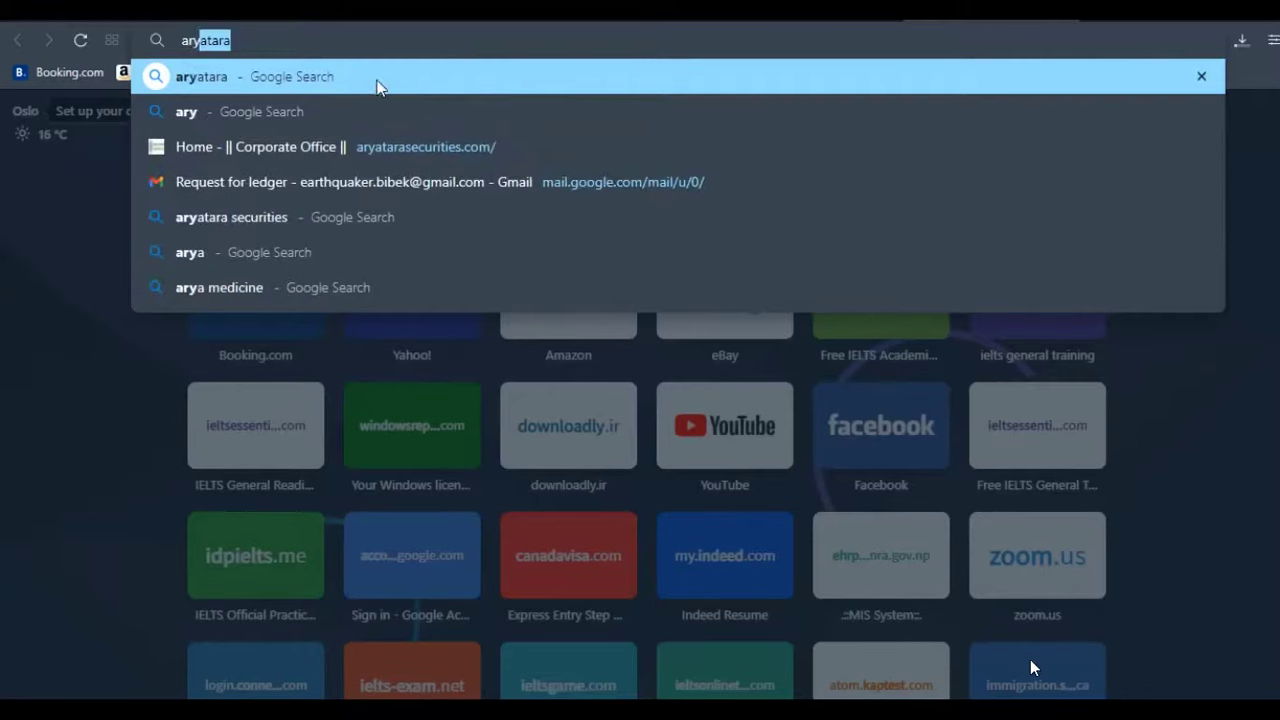
left_click(374, 78)
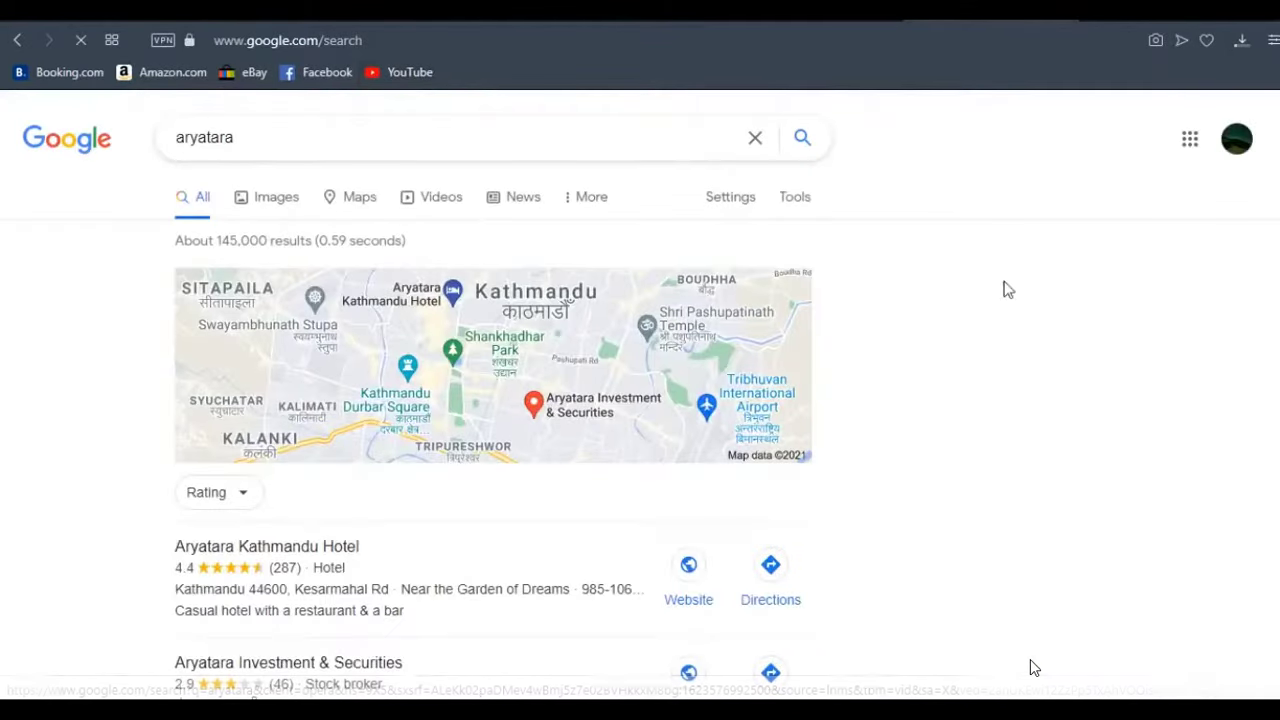
Step: Open the aryatarasecurities.com home page from the search results and close the first notice covering it
scroll(1035, 668, "down", 5)
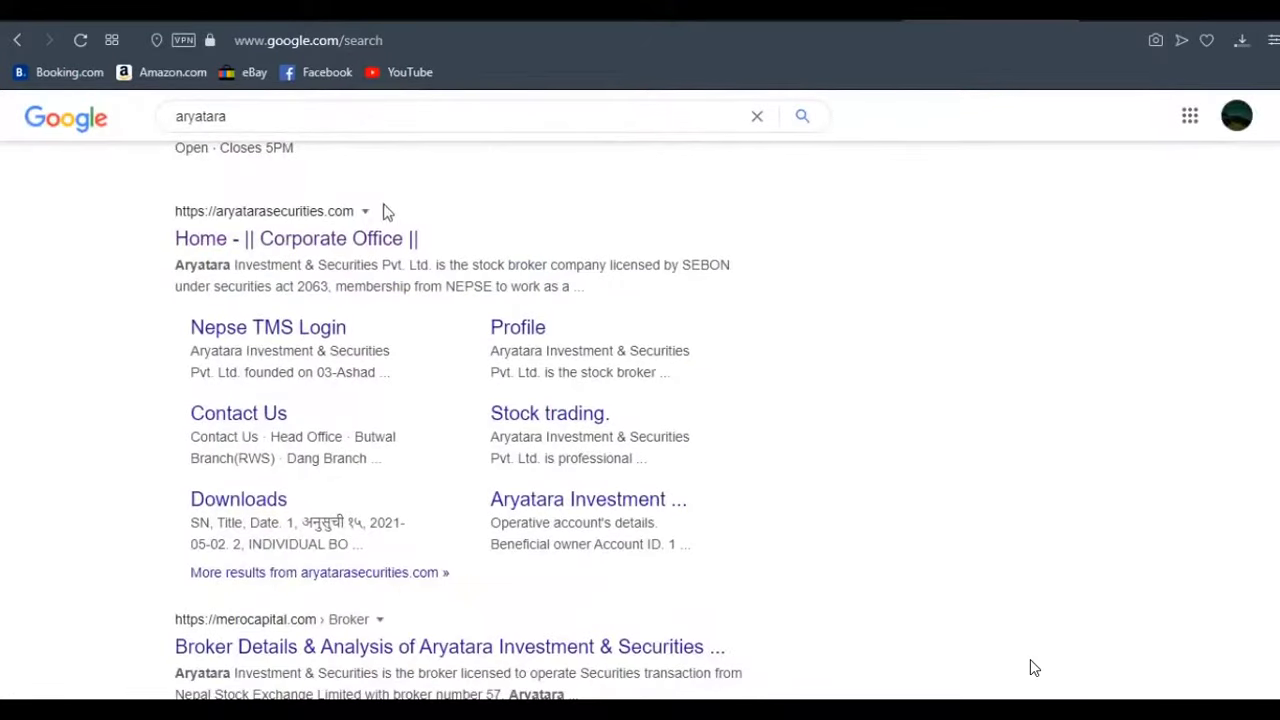
left_click(325, 242)
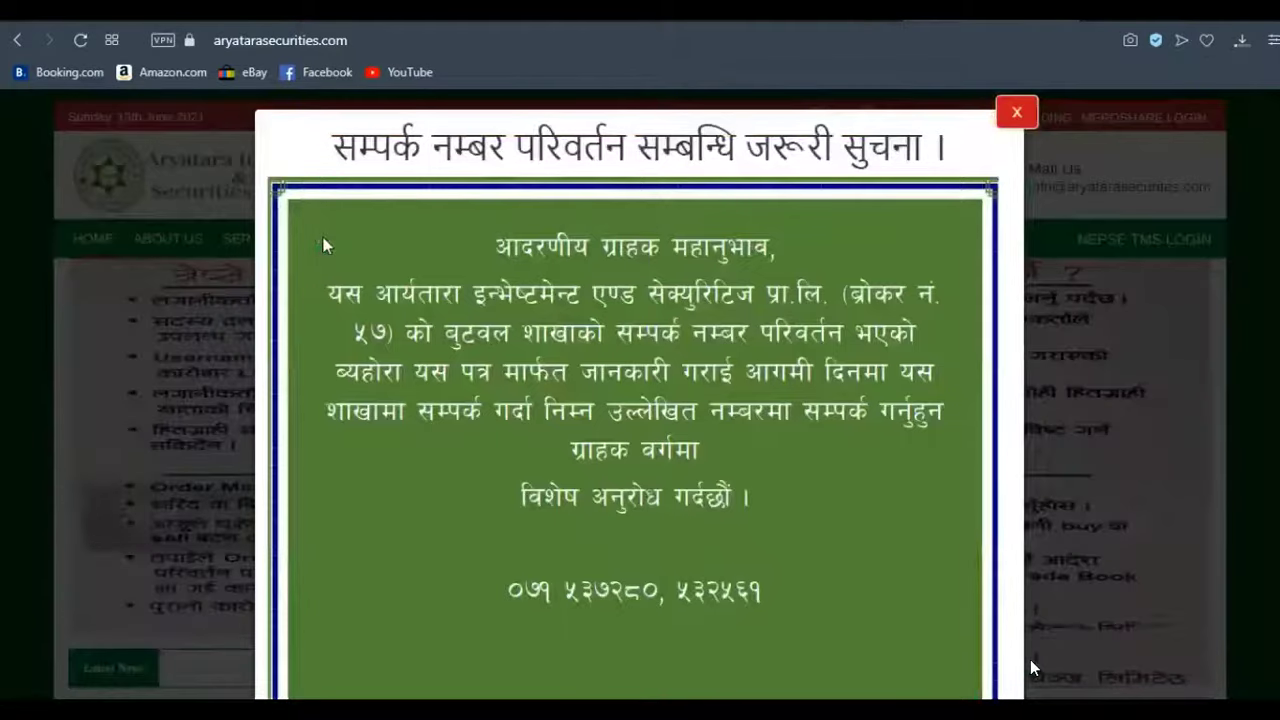
left_click(1018, 118)
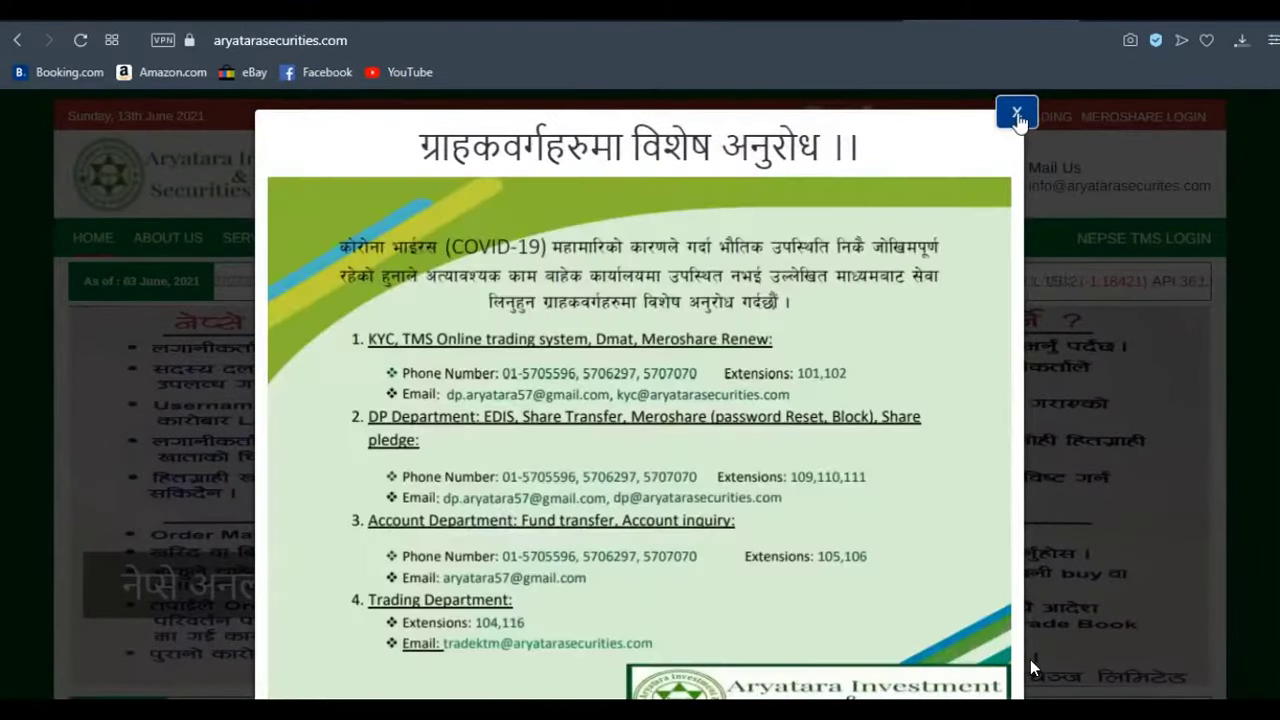